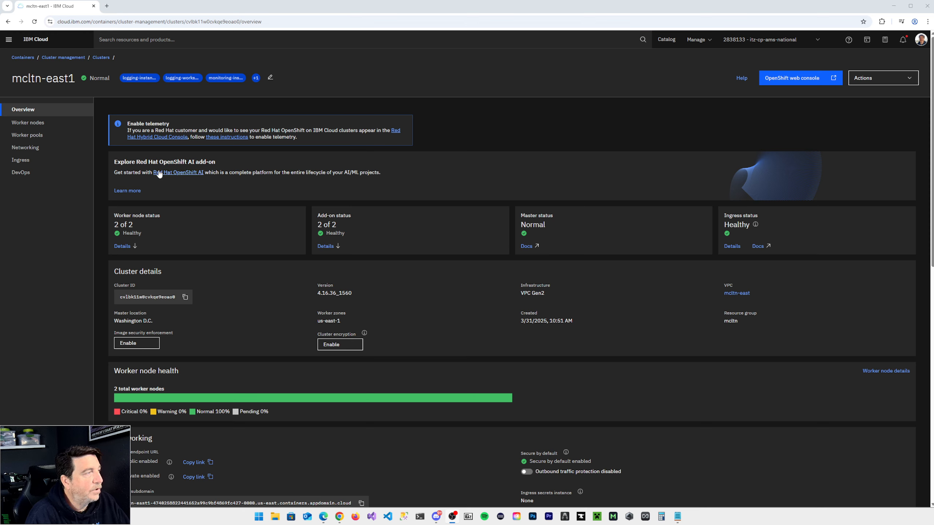
Review the details of worker node 00000166 and of the cluster's default worker pool
click(37, 123)
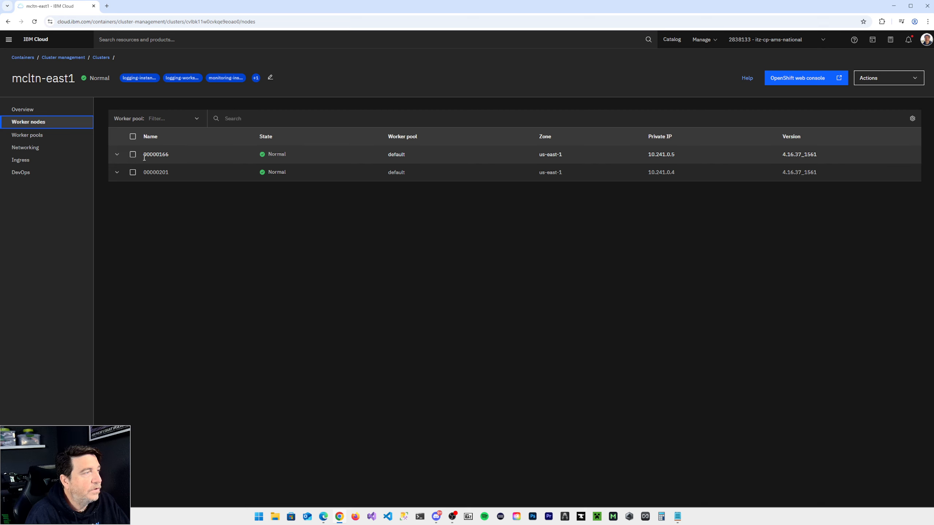
click(117, 154)
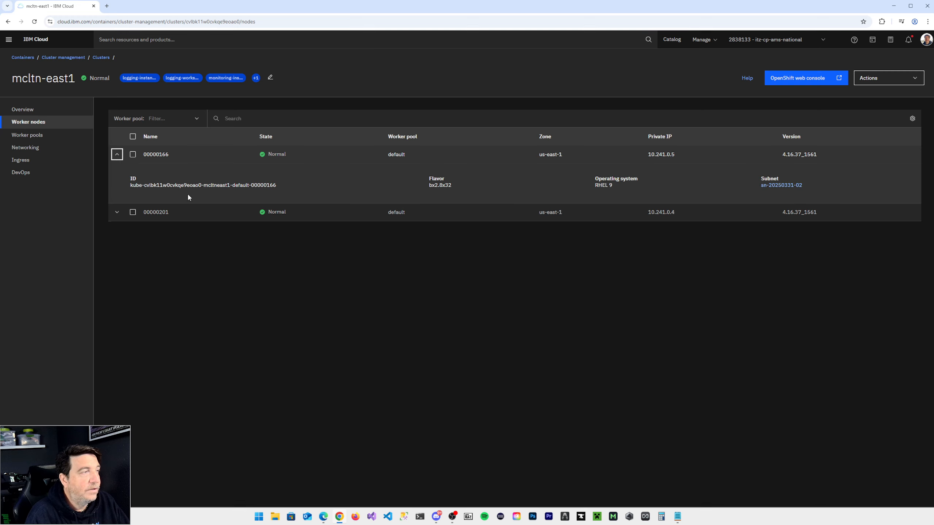
click(117, 155)
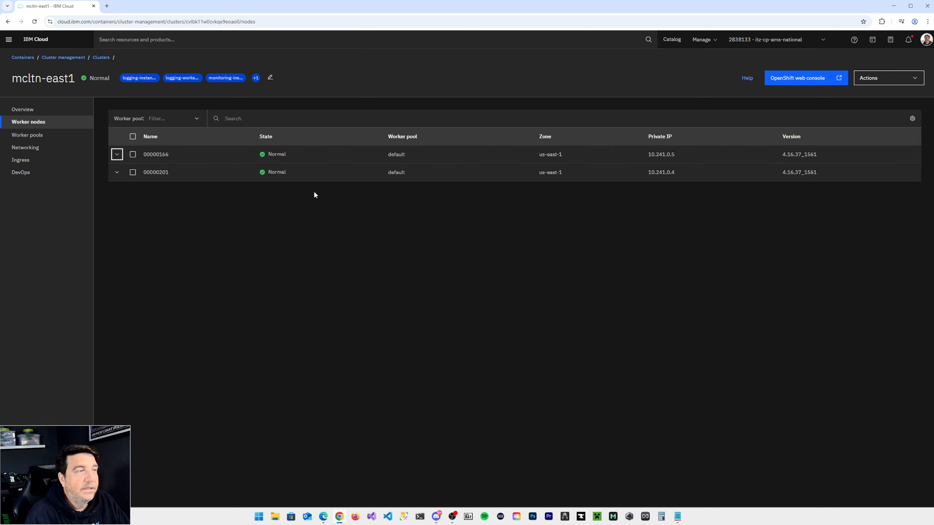
click(38, 136)
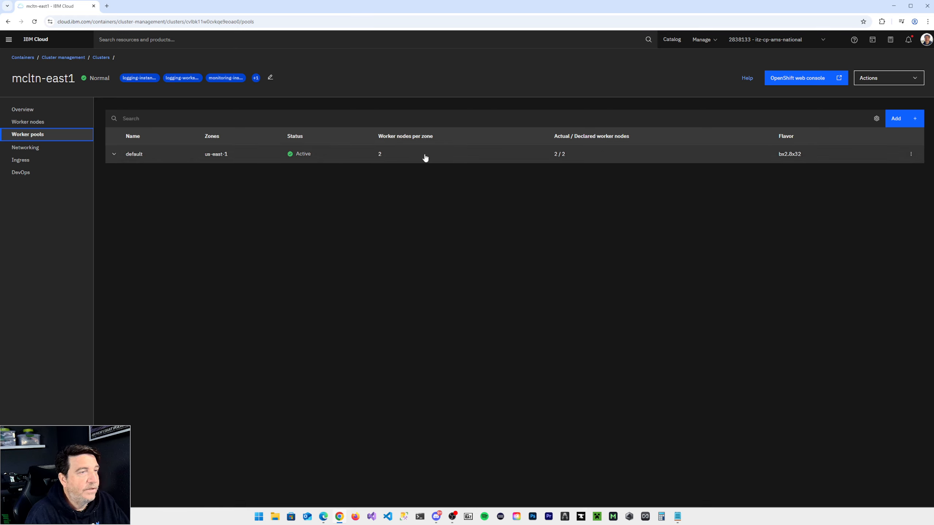
click(114, 153)
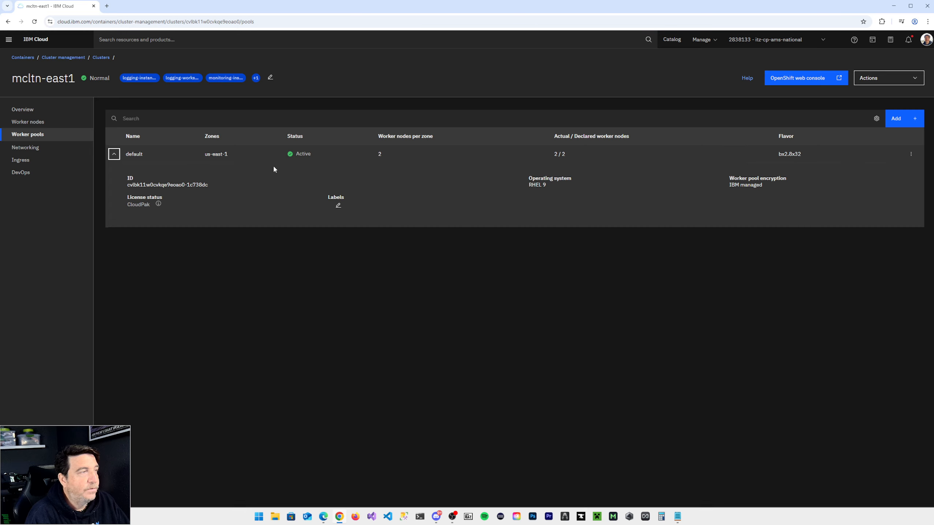
click(114, 154)
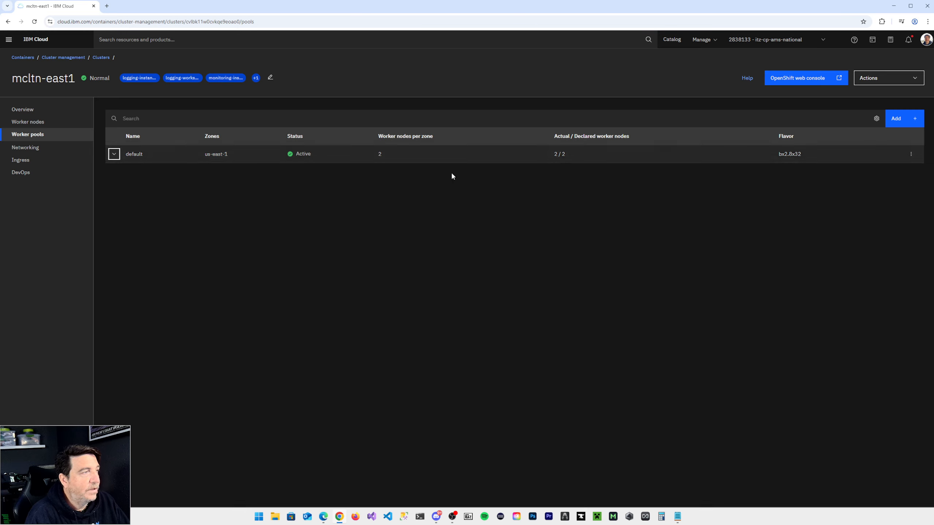
Start adding a worker pool to the cluster and name it gpuworkerpool
click(906, 121)
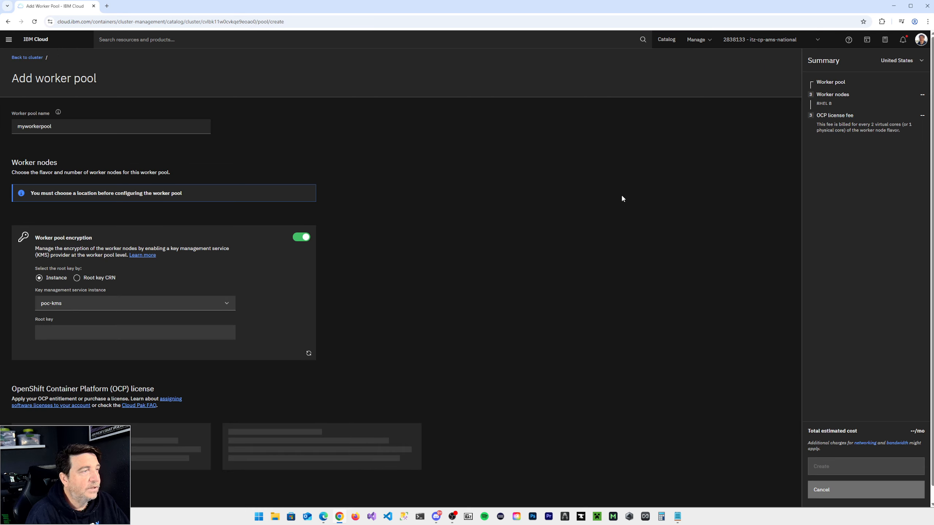
click(60, 124)
key(ctrl+a)
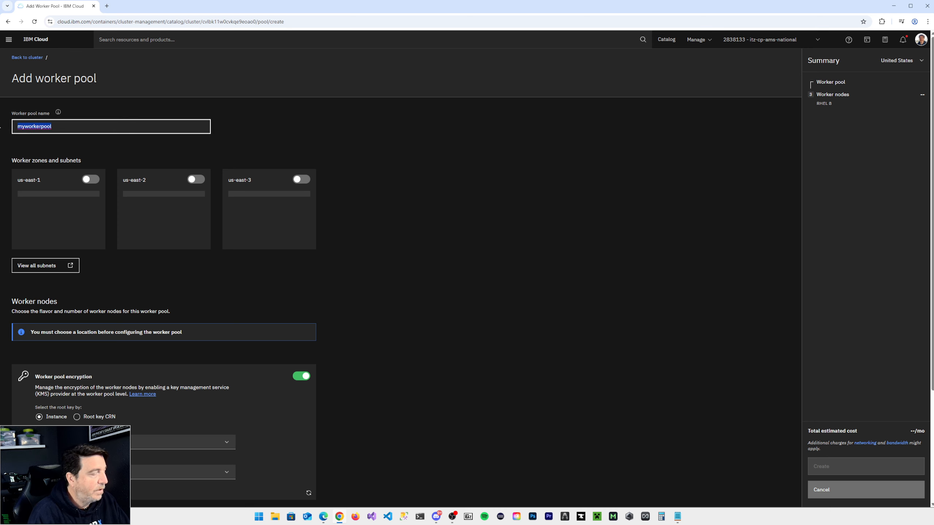
text(gpuw)
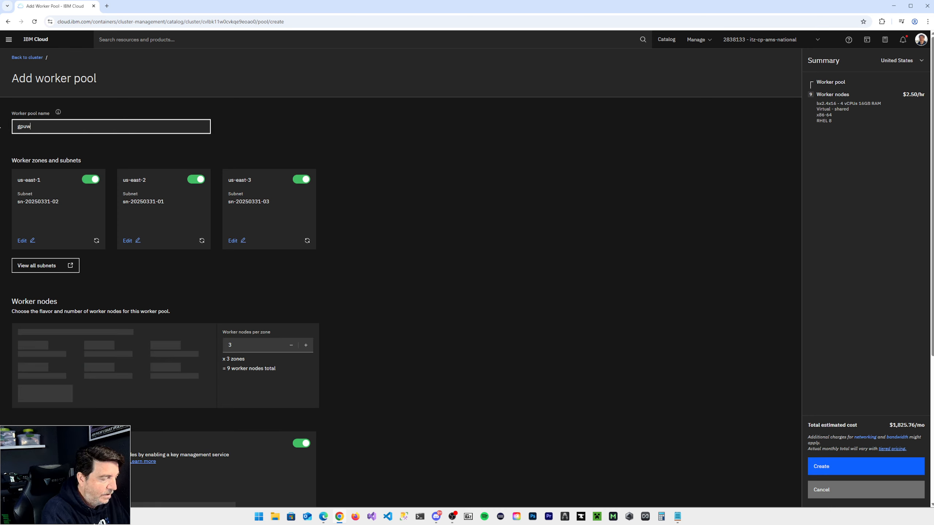
text(orkerpool)
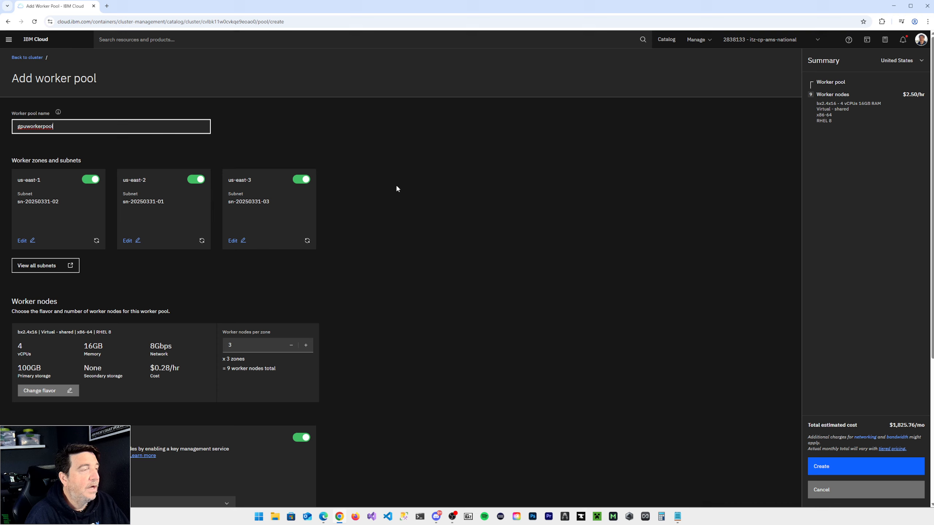
Limit the worker pool to zone us-east-1 and set the worker nodes per zone to 1
click(302, 180)
click(196, 180)
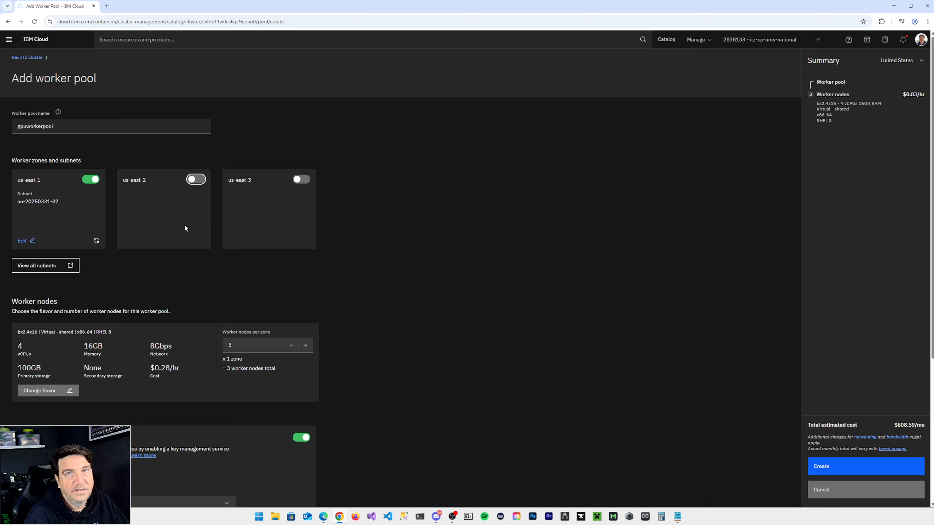
click(291, 345)
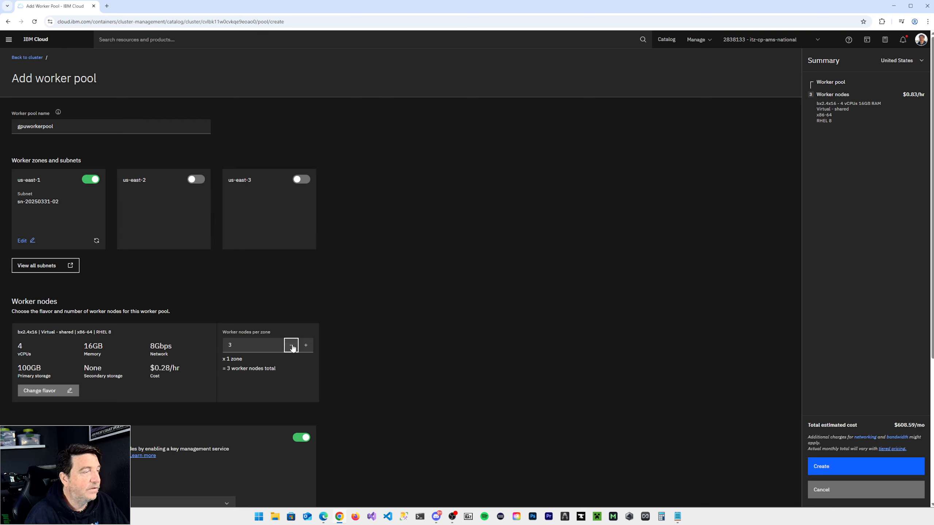
click(290, 345)
Filter the worker pool flavors by the GPU use case and save gx3.24x120.l40s with one L40S GPU card as the flavor
scroll(342, 304, down, 3)
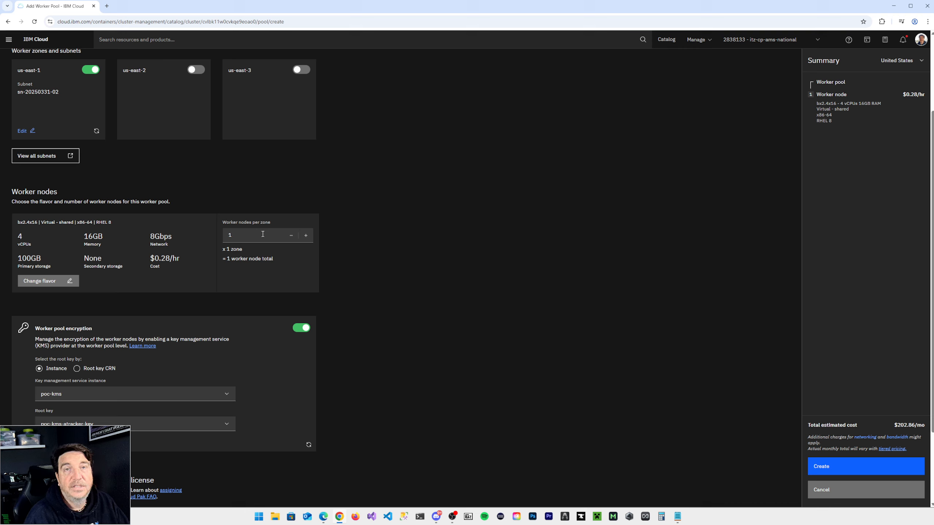
click(50, 280)
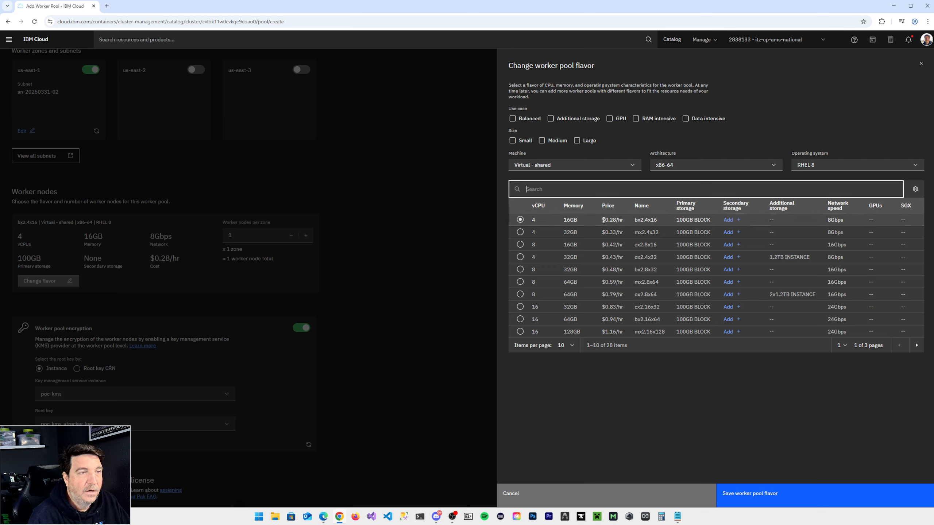
click(610, 120)
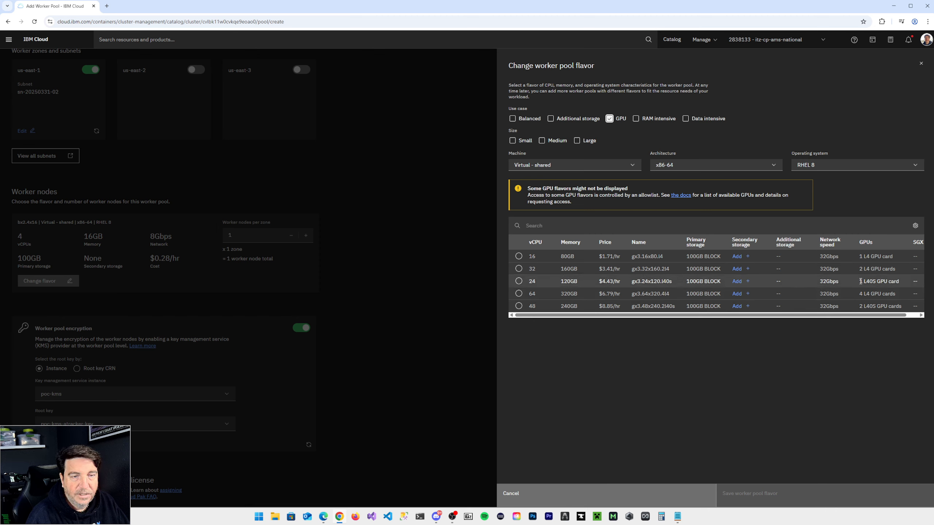
drag(860, 281, 879, 282)
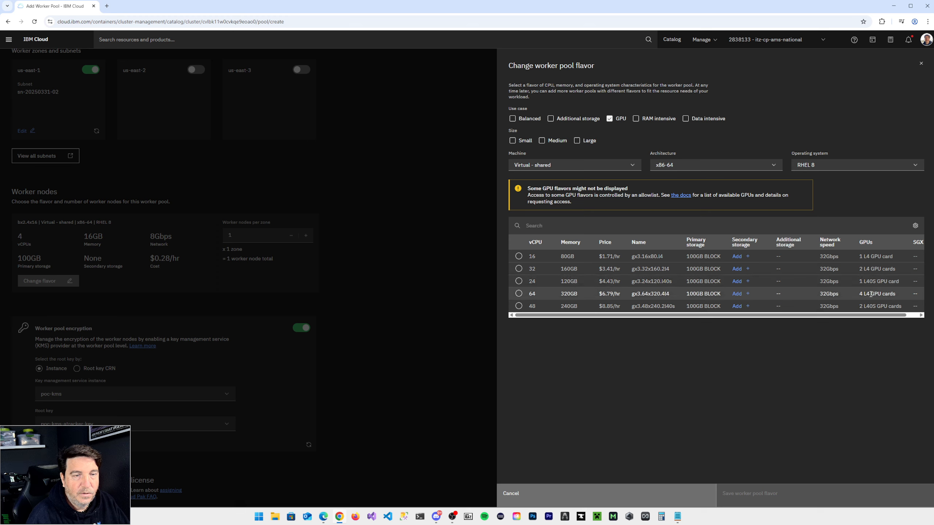
click(519, 282)
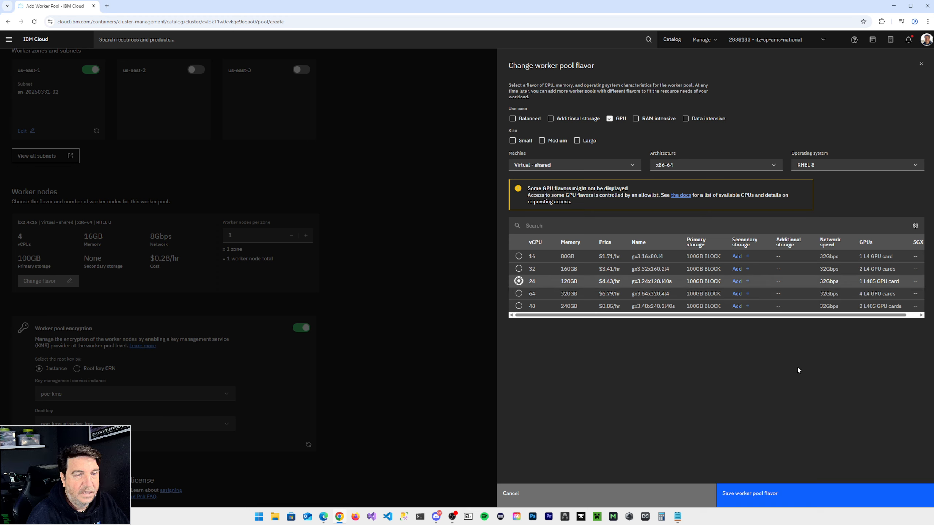
click(767, 496)
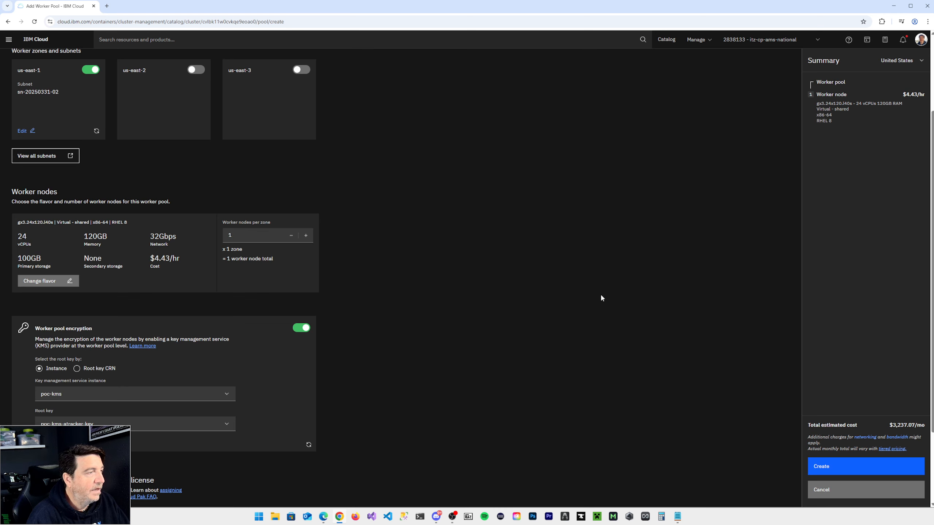
Create the worker pool with worker pool encryption turned off and the own OCP entitlement applied as the license
scroll(599, 293, down, 2)
click(303, 255)
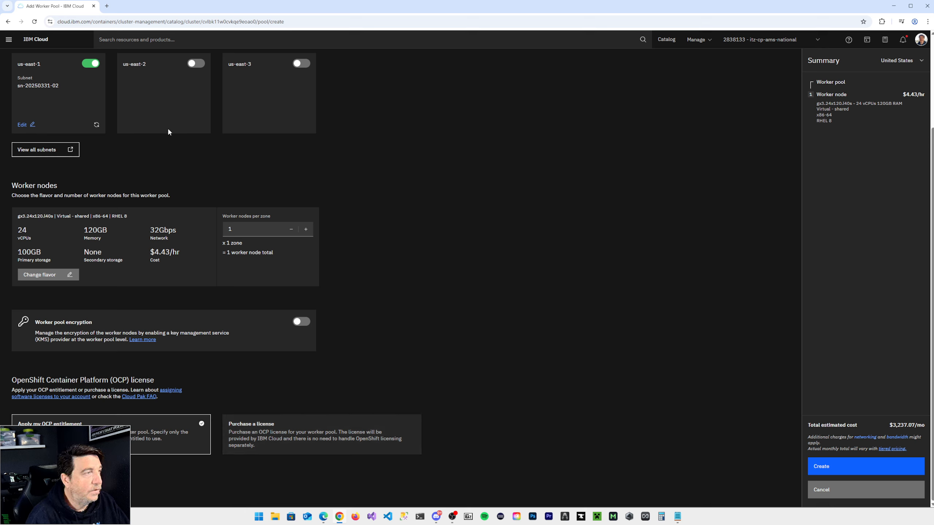
click(287, 436)
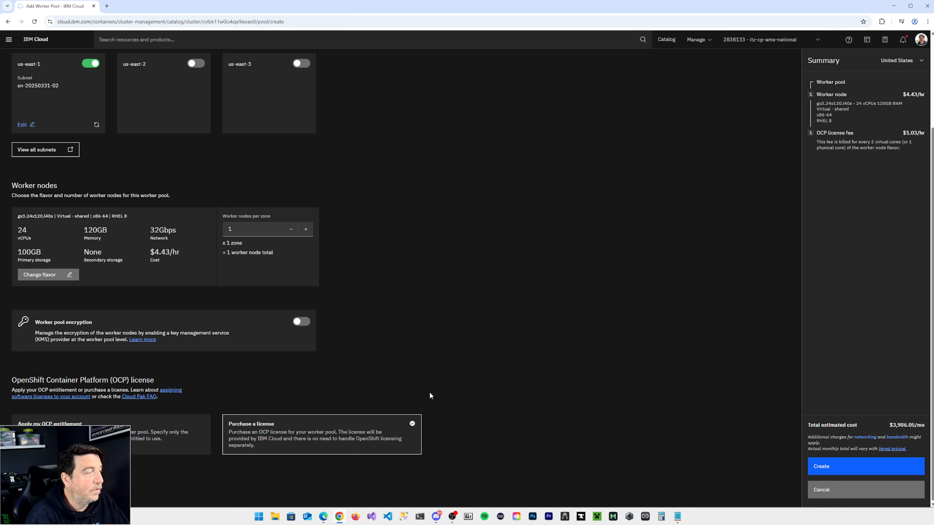
click(145, 435)
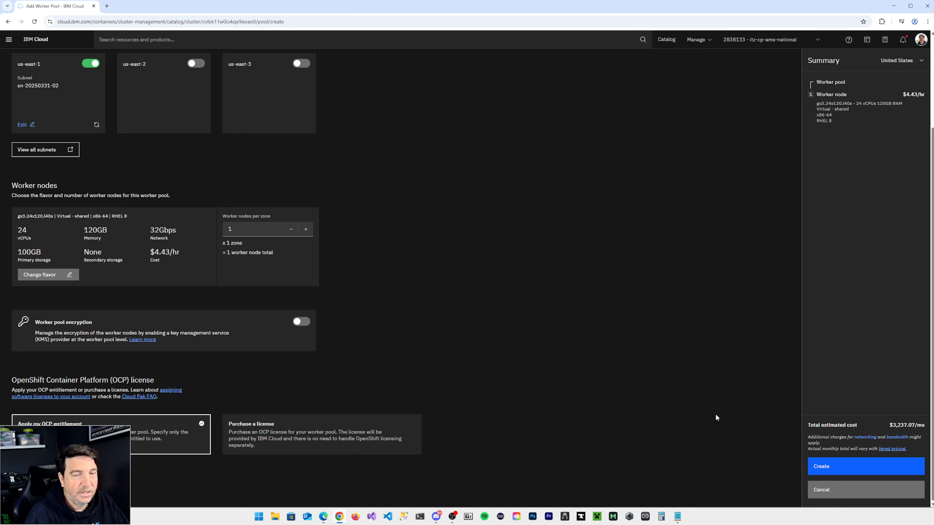
click(835, 468)
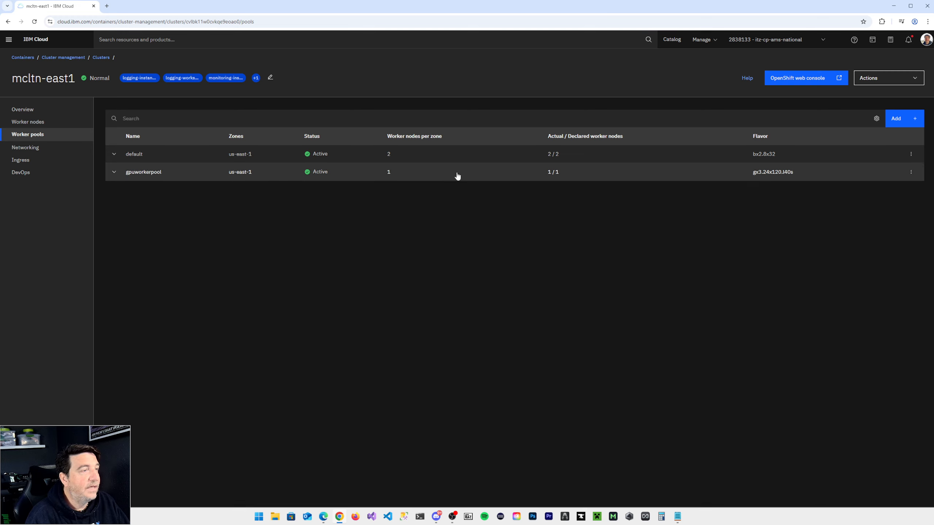
Review the details of gpuworkerpool and of the worker node that belongs to it
click(113, 172)
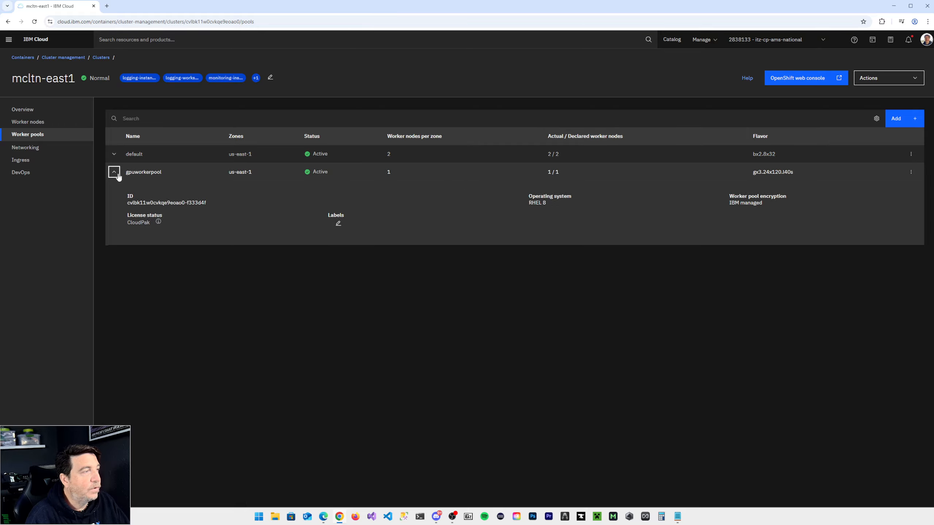
click(118, 176)
click(50, 123)
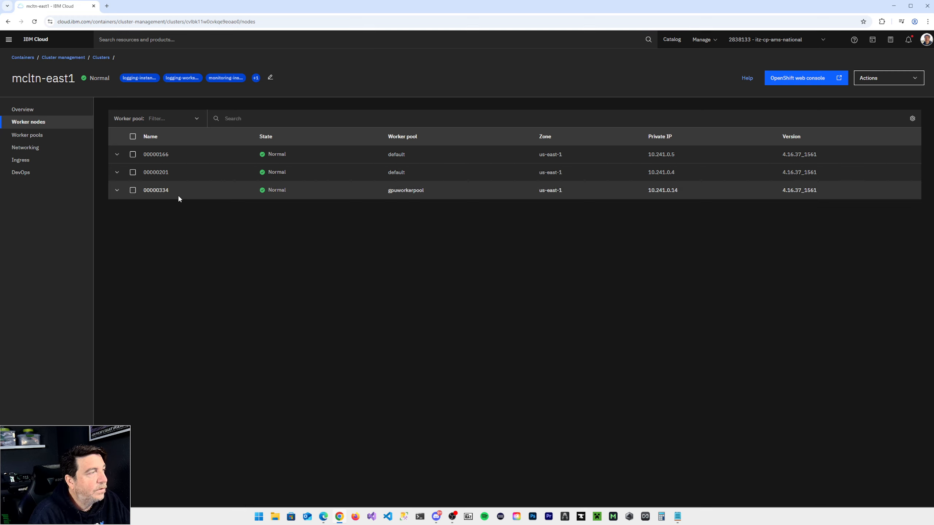
click(117, 190)
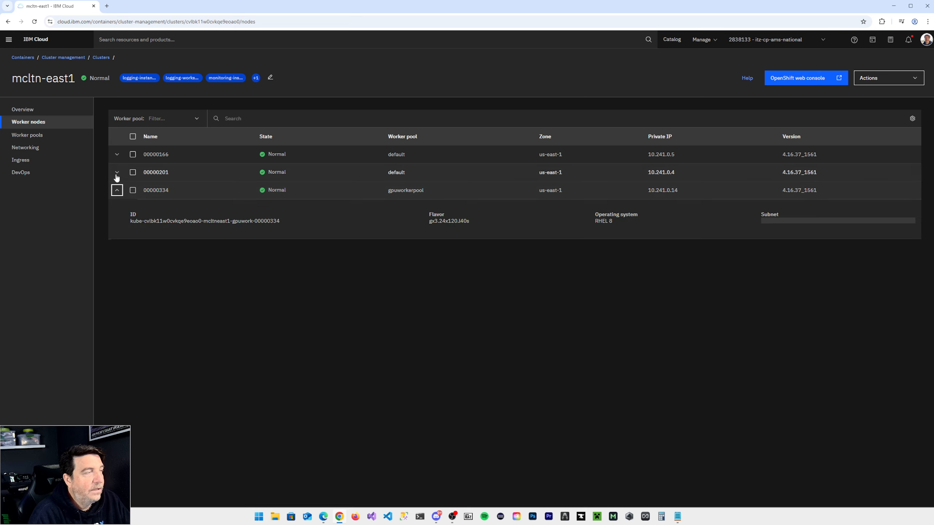
click(44, 124)
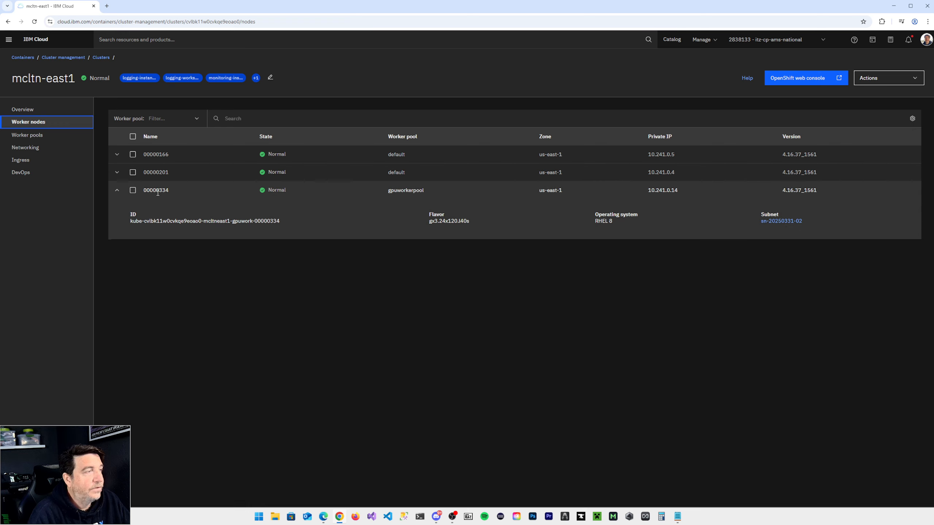
click(118, 190)
Open the cluster's OpenShift web console and show the list of compute nodes
click(791, 86)
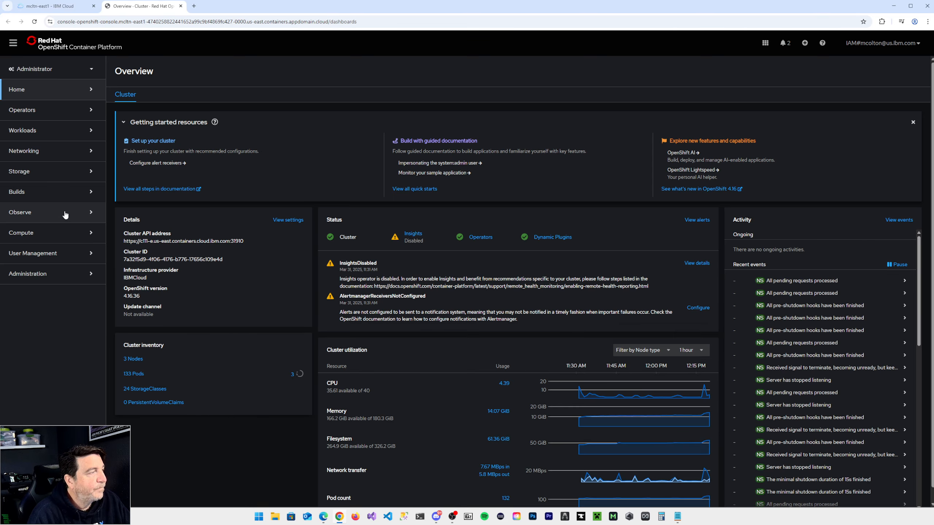
click(53, 237)
click(51, 250)
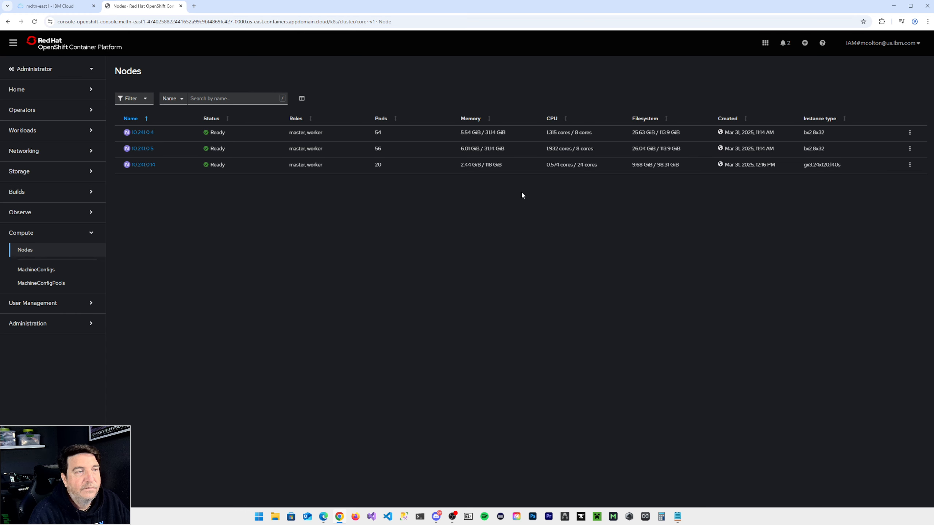
Inspect the overview, node details and labels of the gx3.24x120.l40s GPU node
click(148, 165)
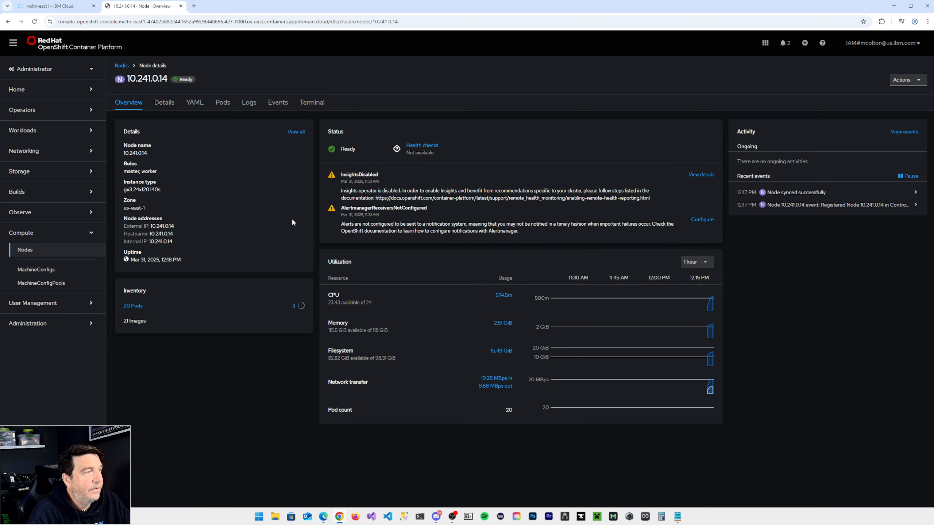
click(164, 102)
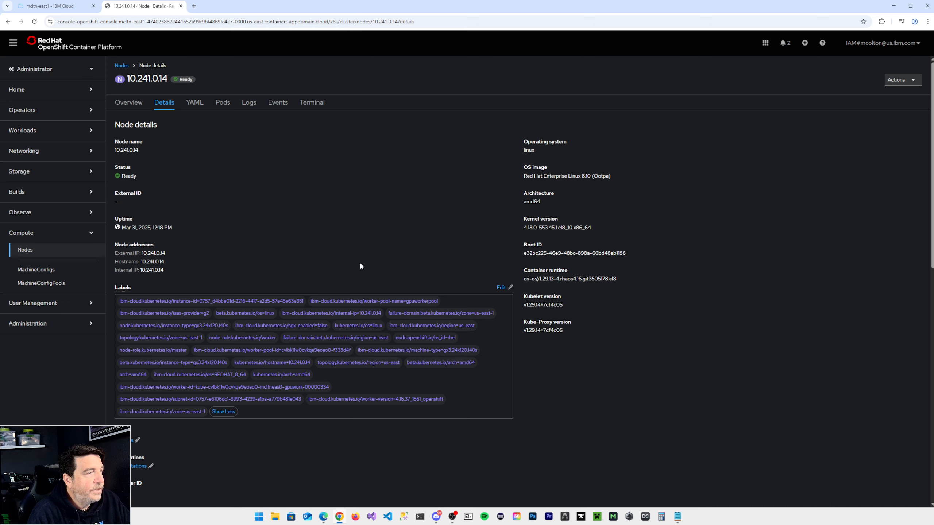
scroll(364, 264, down, 2)
scroll(369, 269, down, 1)
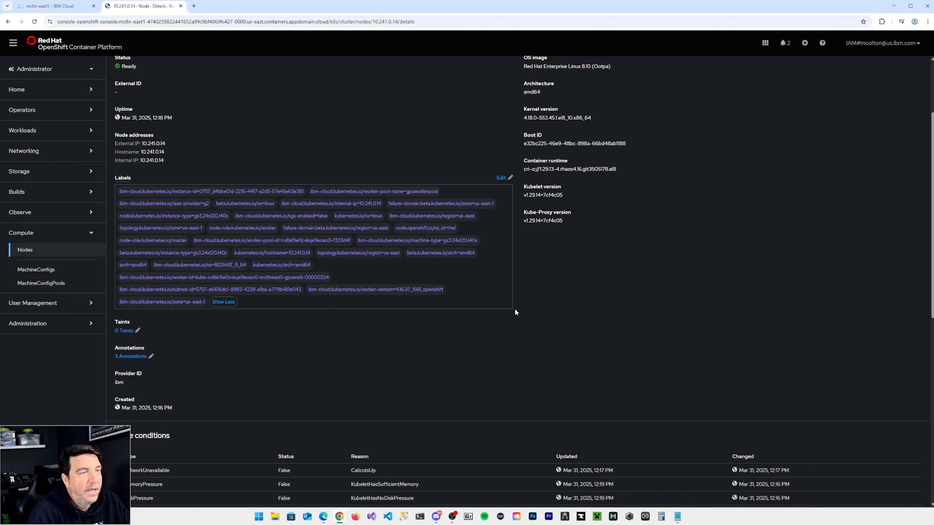
scroll(546, 267, up, 3)
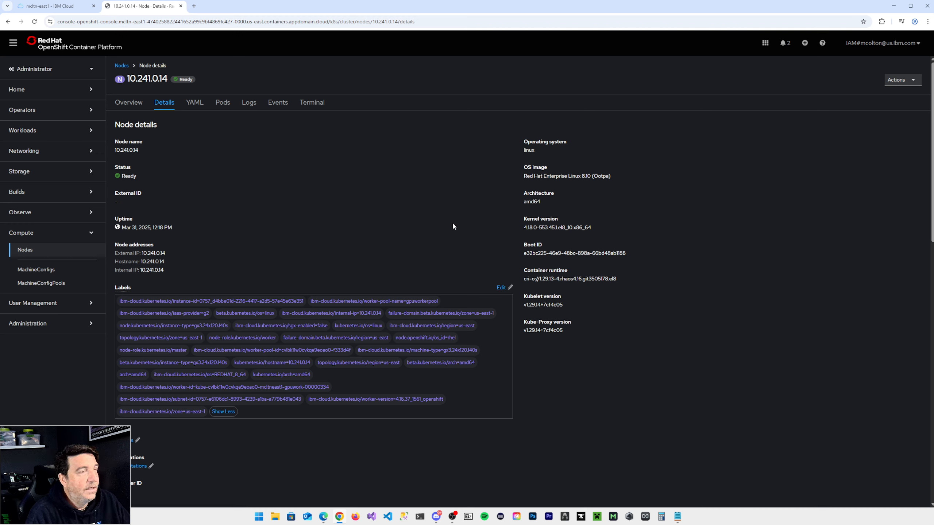
Search OperatorHub for "nvidi", review the details of the NVIDIA GPU Operator, and close them without installing
click(61, 111)
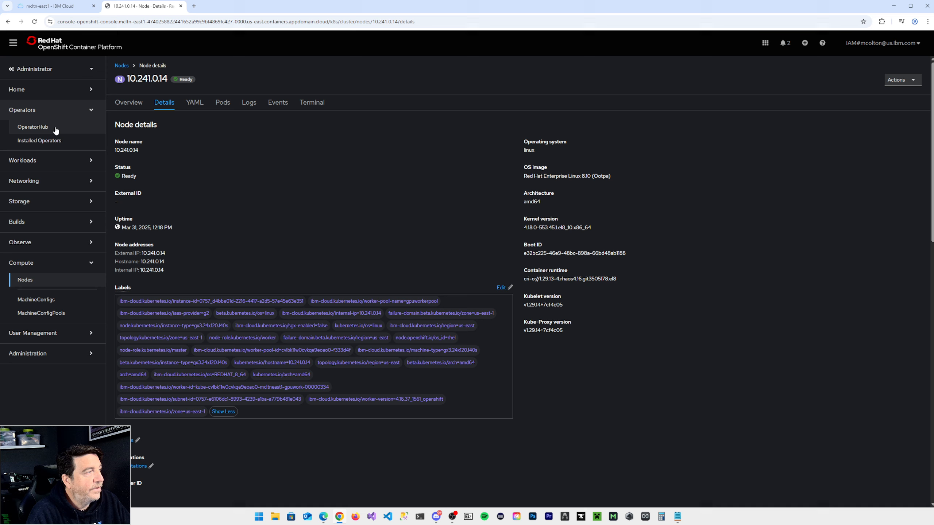
click(46, 126)
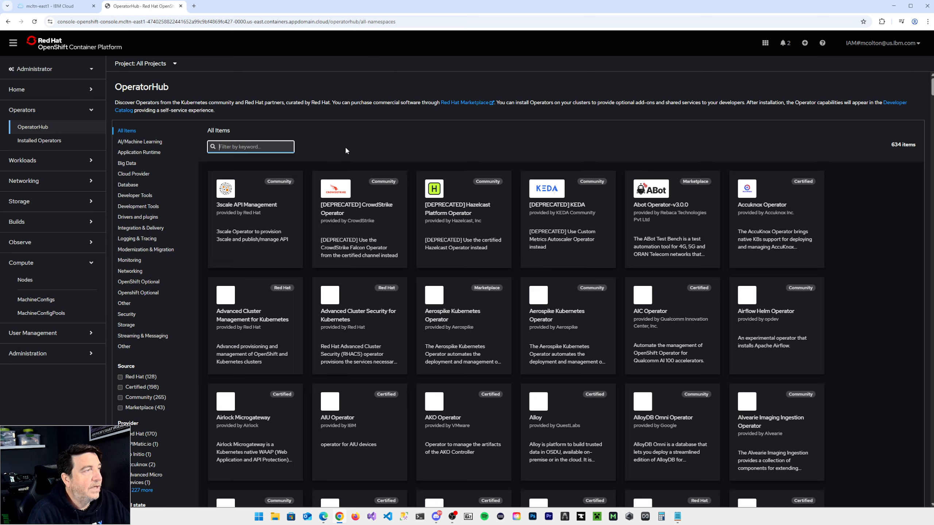
text(nivid)
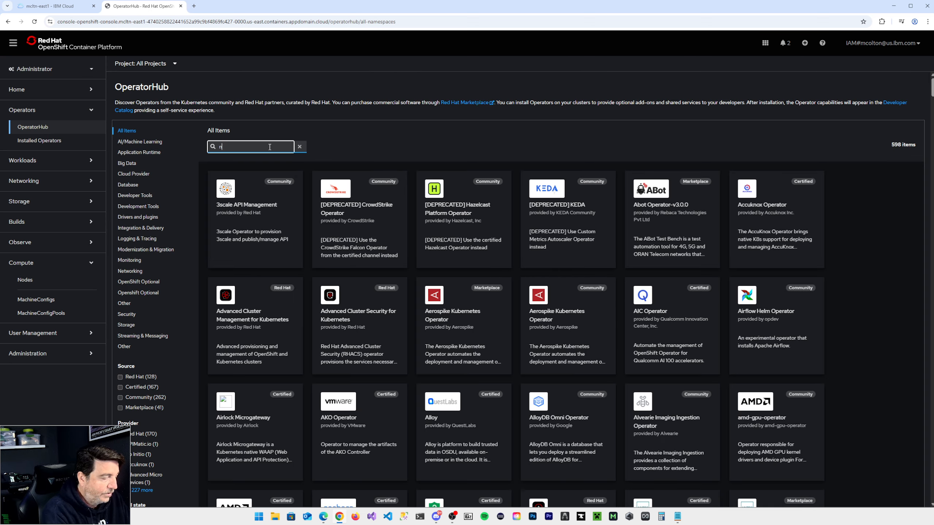
key(BackSpace)
key(BackSpace)
key(BackSpace)
key(BackSpace)
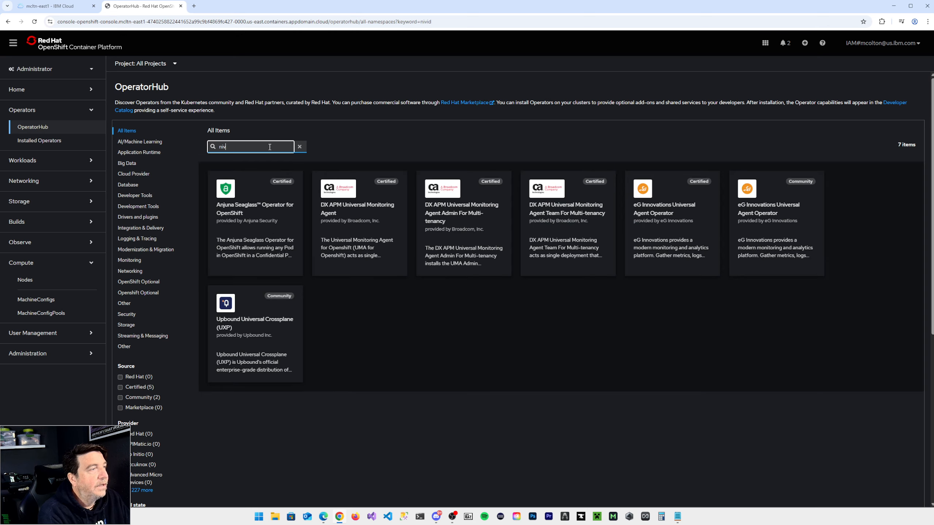
text(vidi)
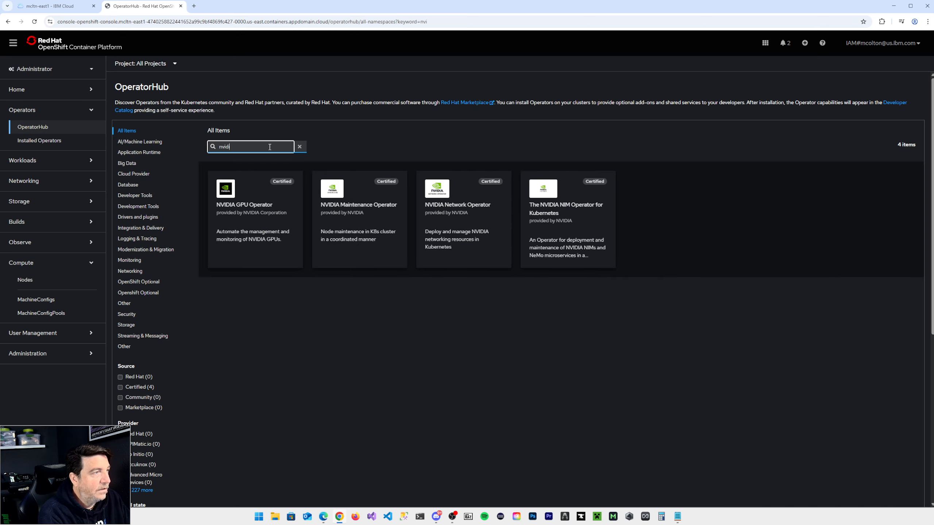
click(239, 204)
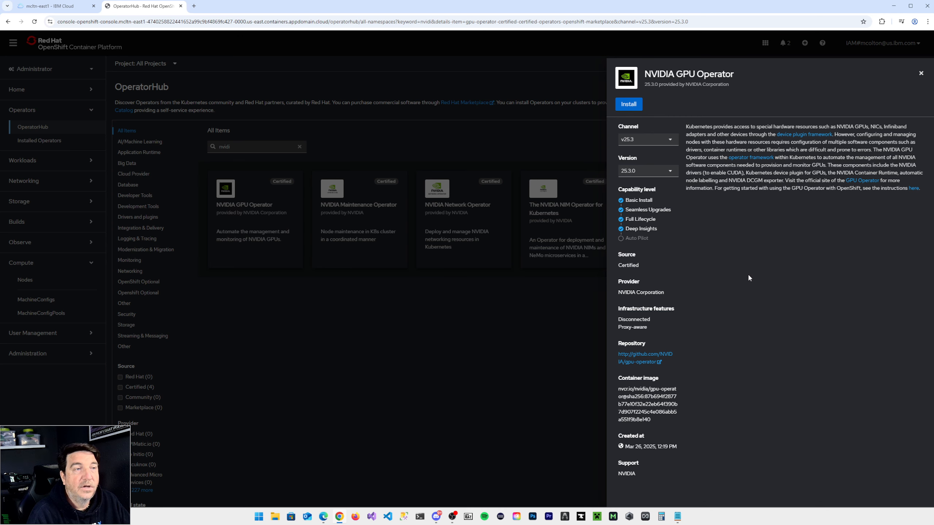
click(920, 75)
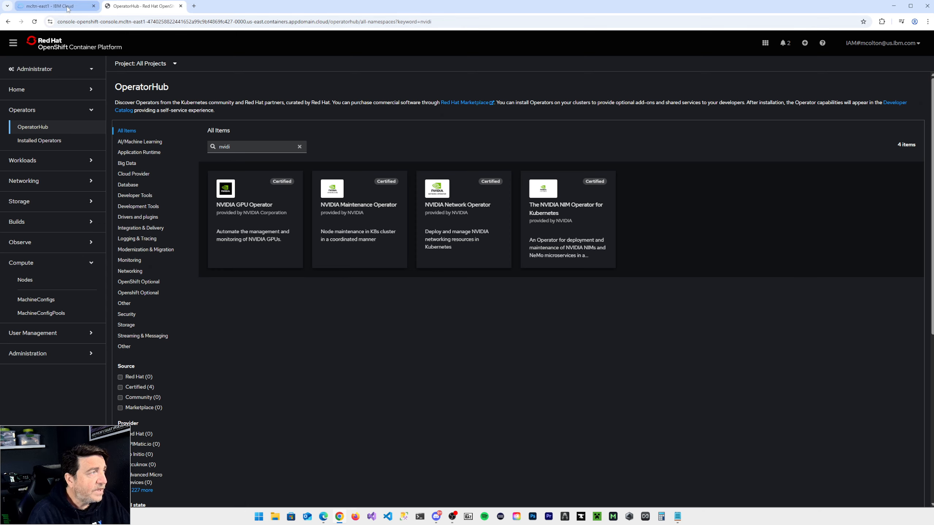
Switch to the cluster in IBM Cloud and start resizing gpuworkerpool with 0 worker nodes per zone
click(55, 6)
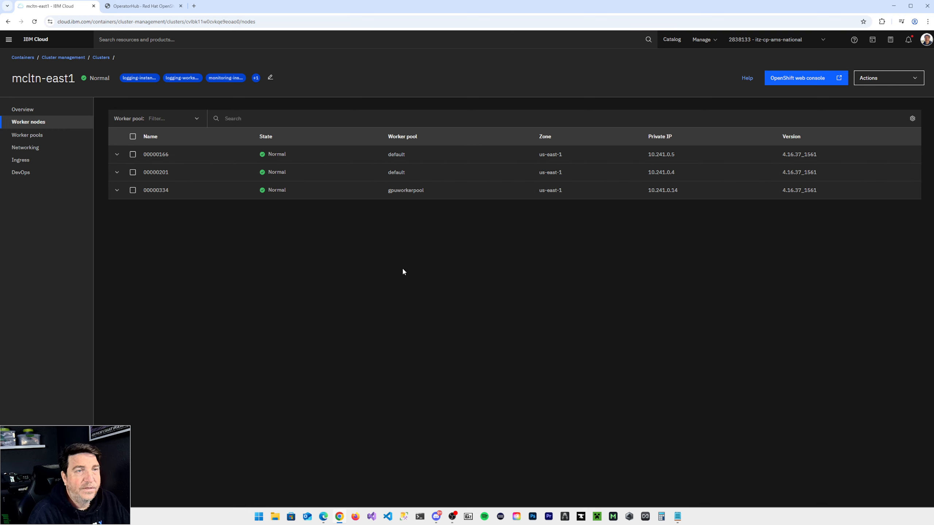
click(40, 135)
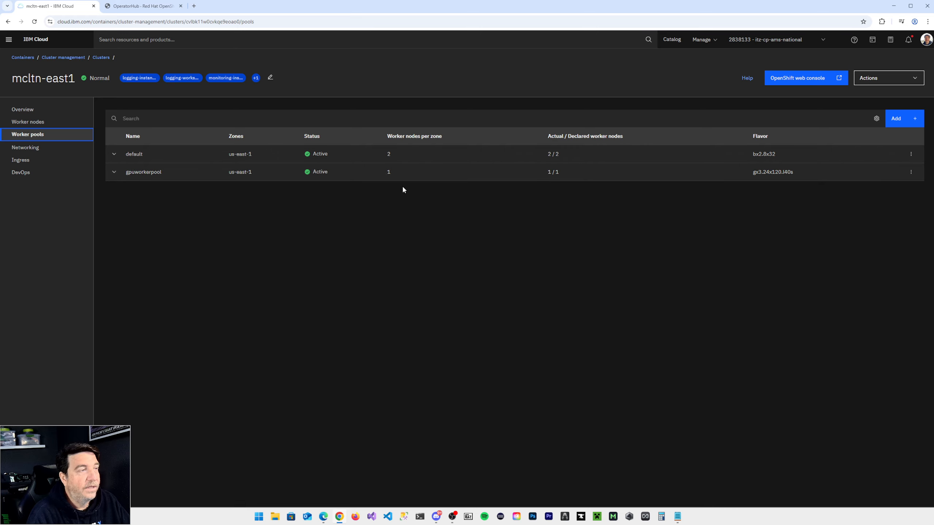
click(911, 172)
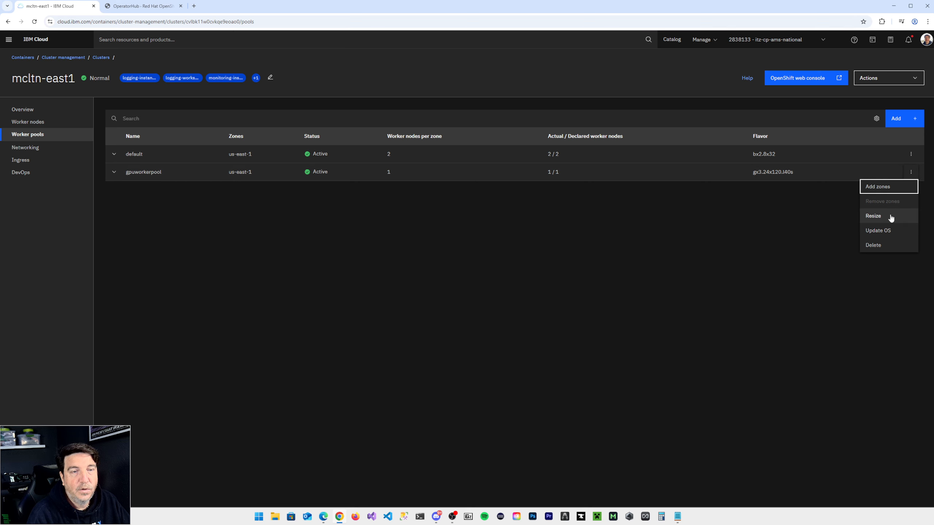
click(891, 219)
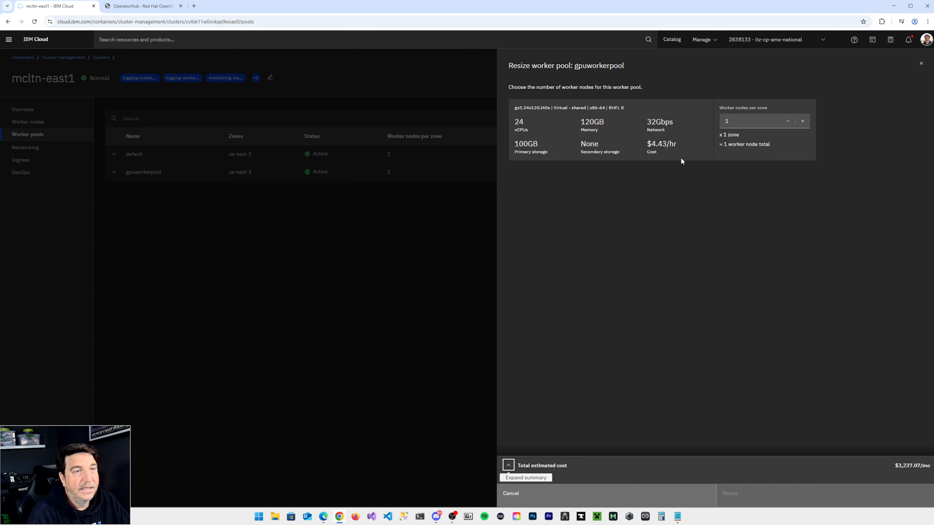
click(790, 125)
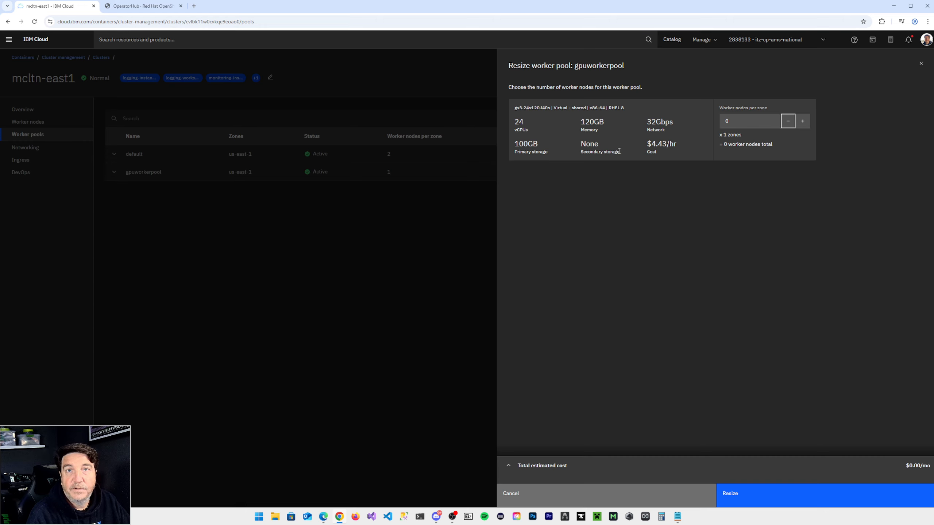
Try out 3 worker nodes per zone in the gpuworkerpool resize and bring the count back to 0
click(803, 121)
click(802, 121)
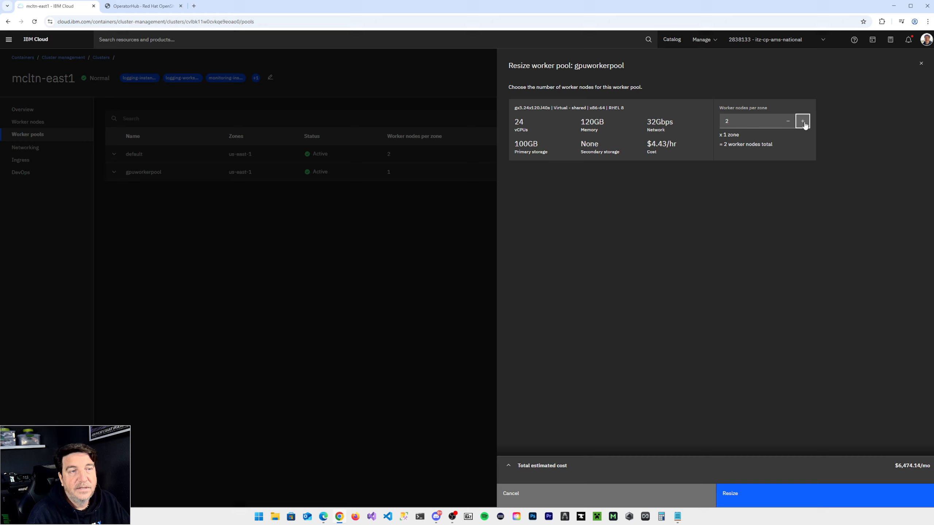
click(803, 121)
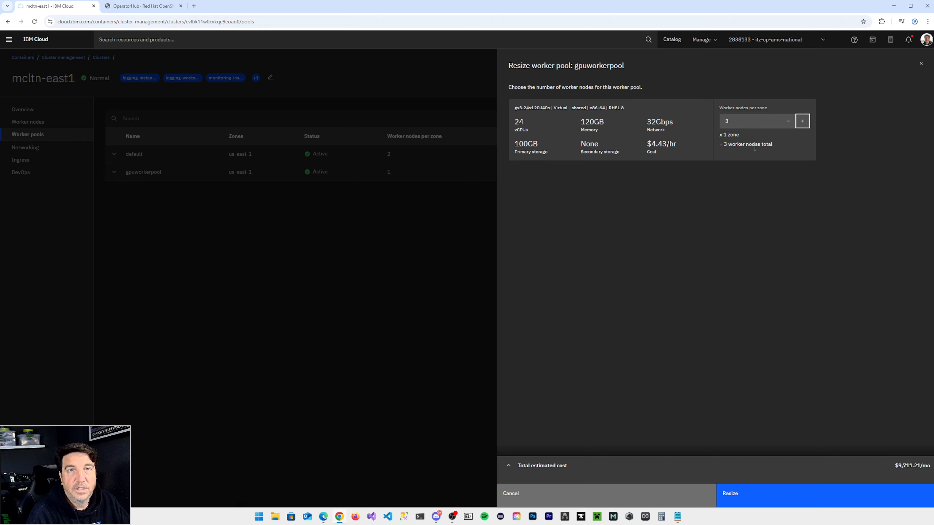
click(788, 122)
click(789, 123)
click(788, 122)
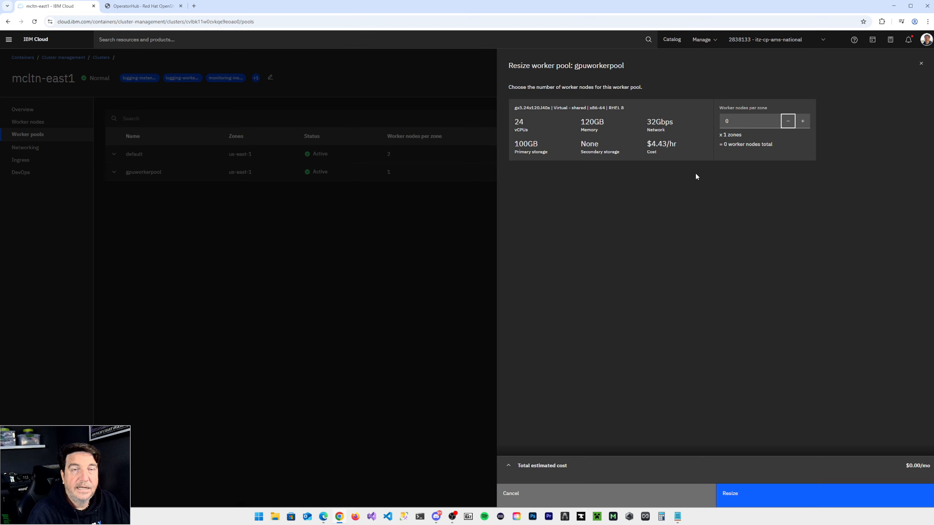
Submit the gpuworkerpool resize and confirm the deletion of the worker node by entering 1
click(782, 495)
click(387, 279)
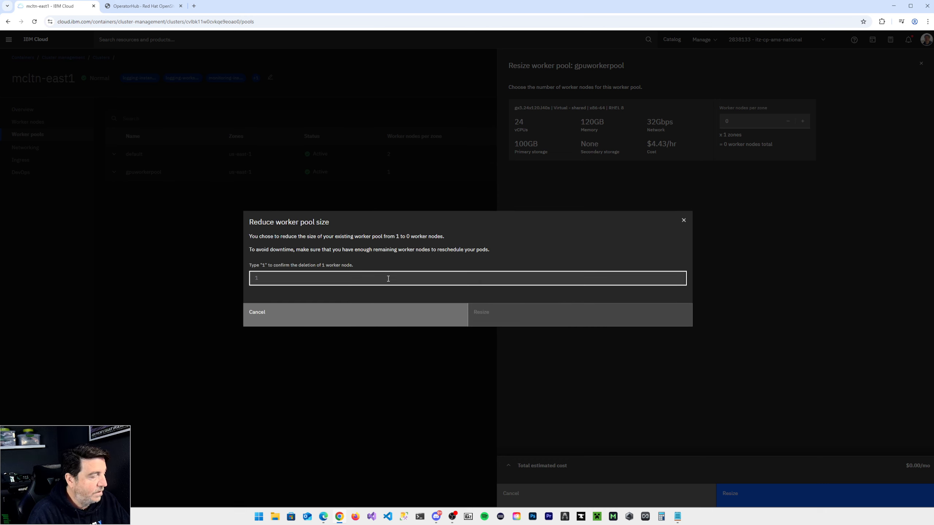
text(1)
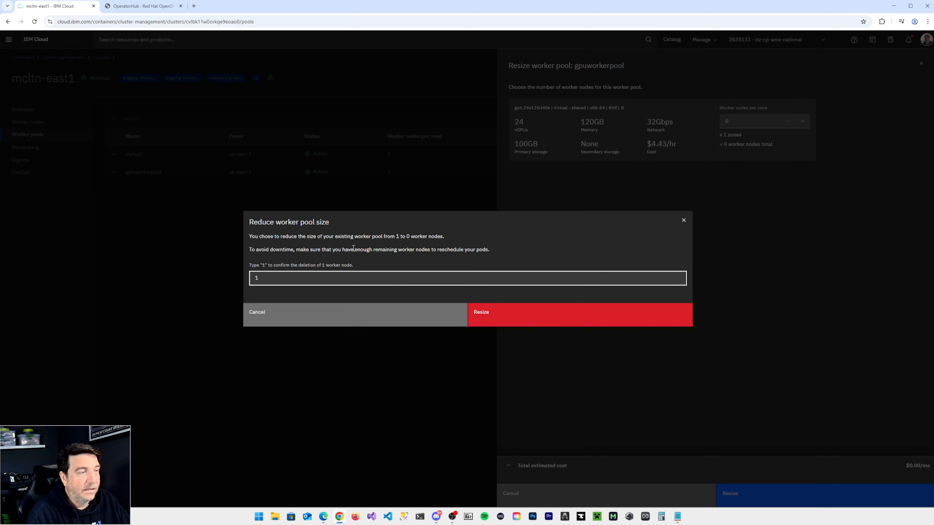
click(511, 315)
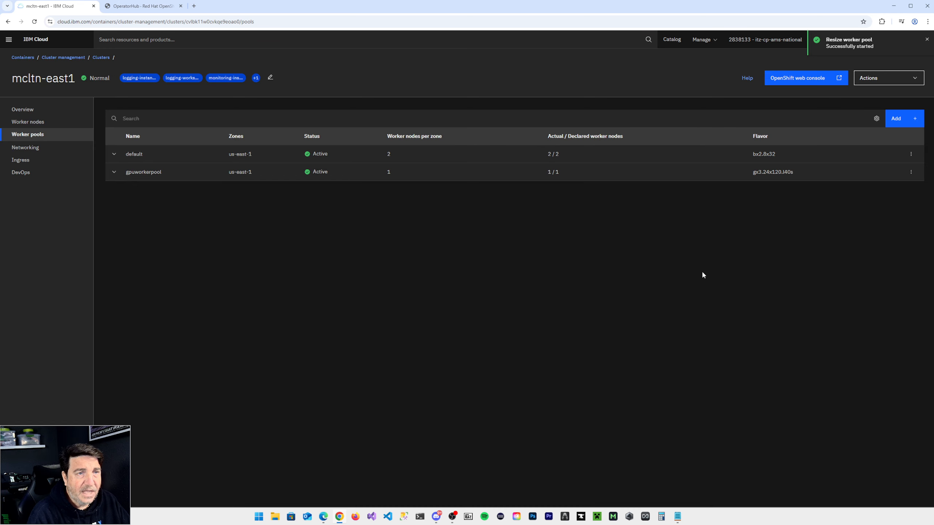